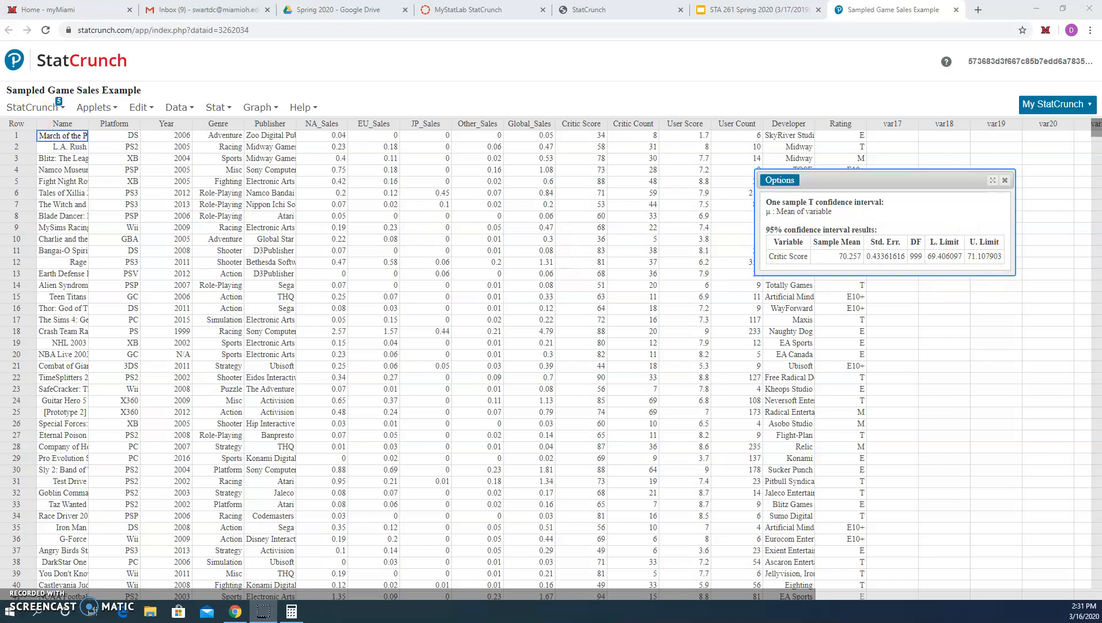
# - In the calculator, compute half the interval width: (71.107903 − 69.406097) / 2
pyautogui.click(291, 611)
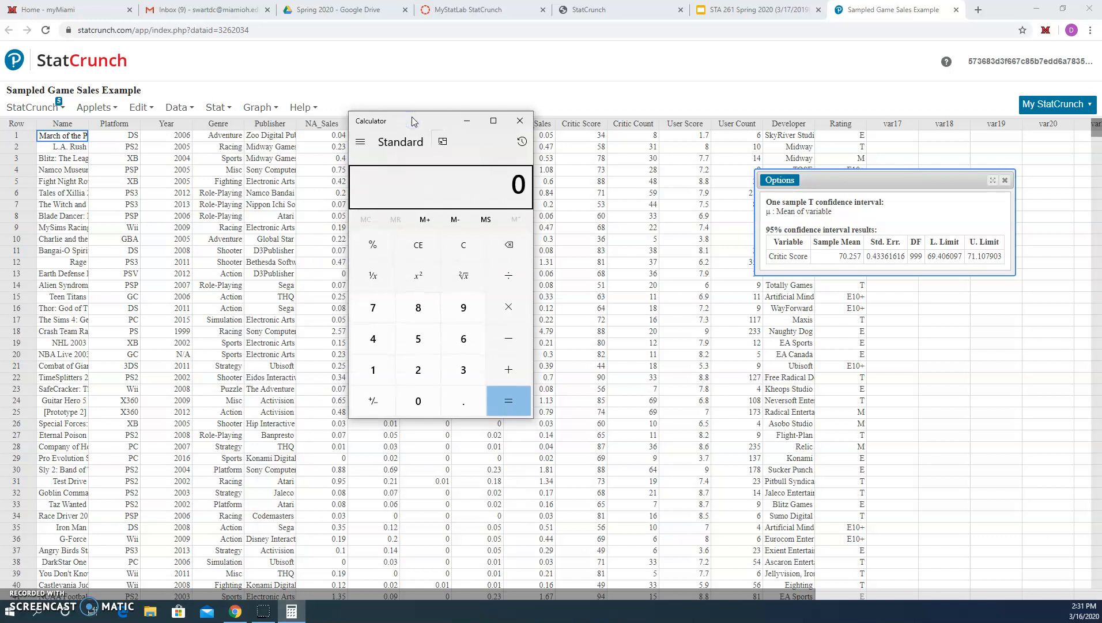
pyautogui.write('71.1079')
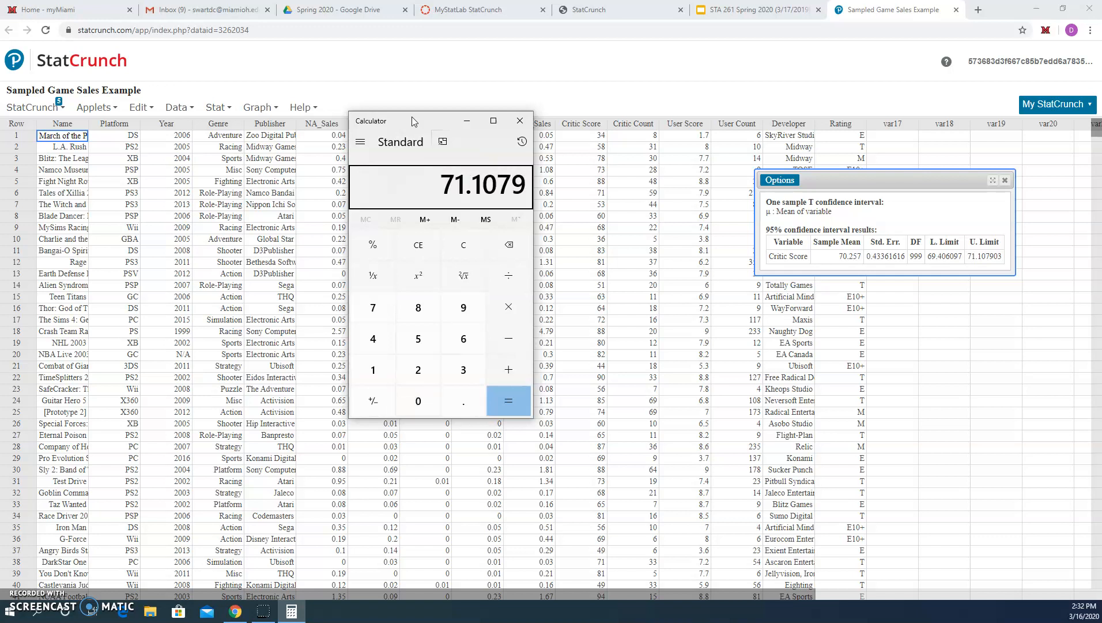
pyautogui.write('03')
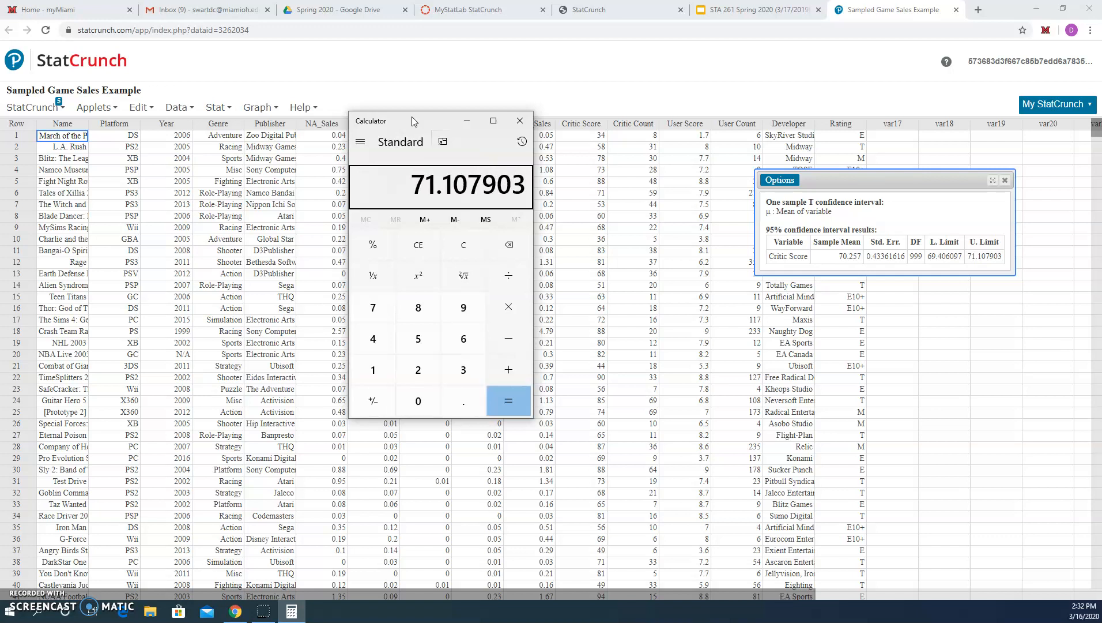
pyautogui.press('-')
pyautogui.write('69.')
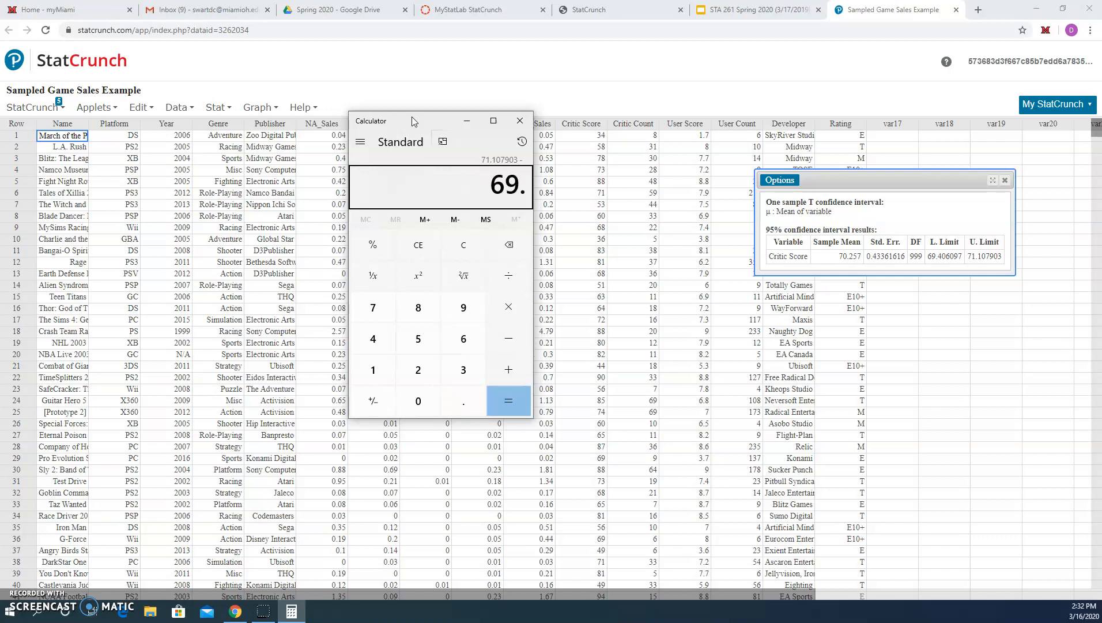
pyautogui.write('4')
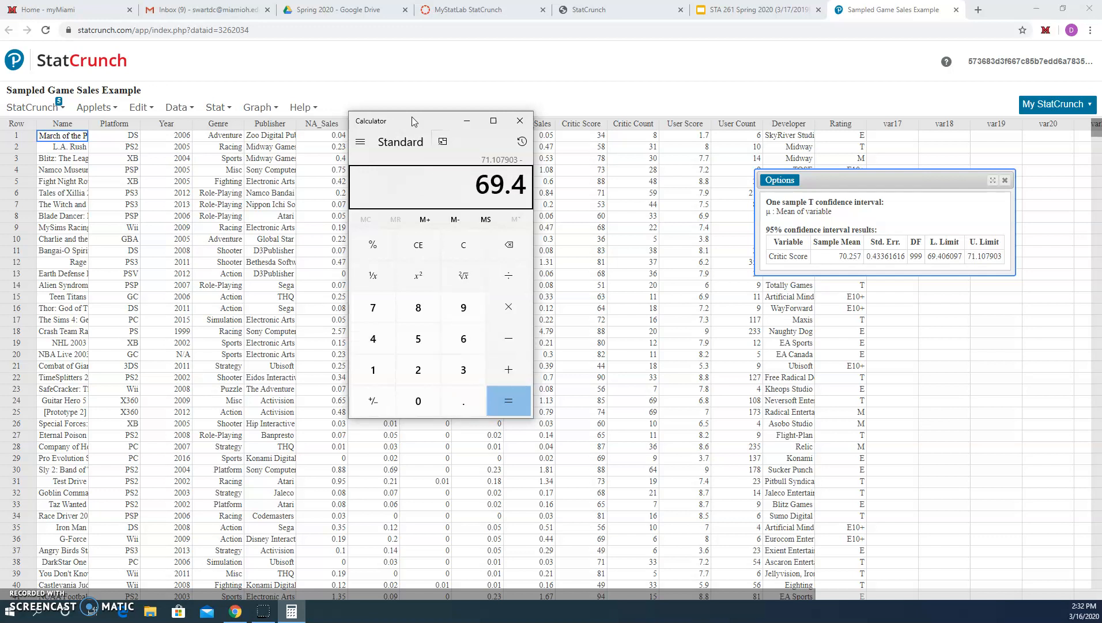
pyautogui.write('06097')
pyautogui.press('Return')
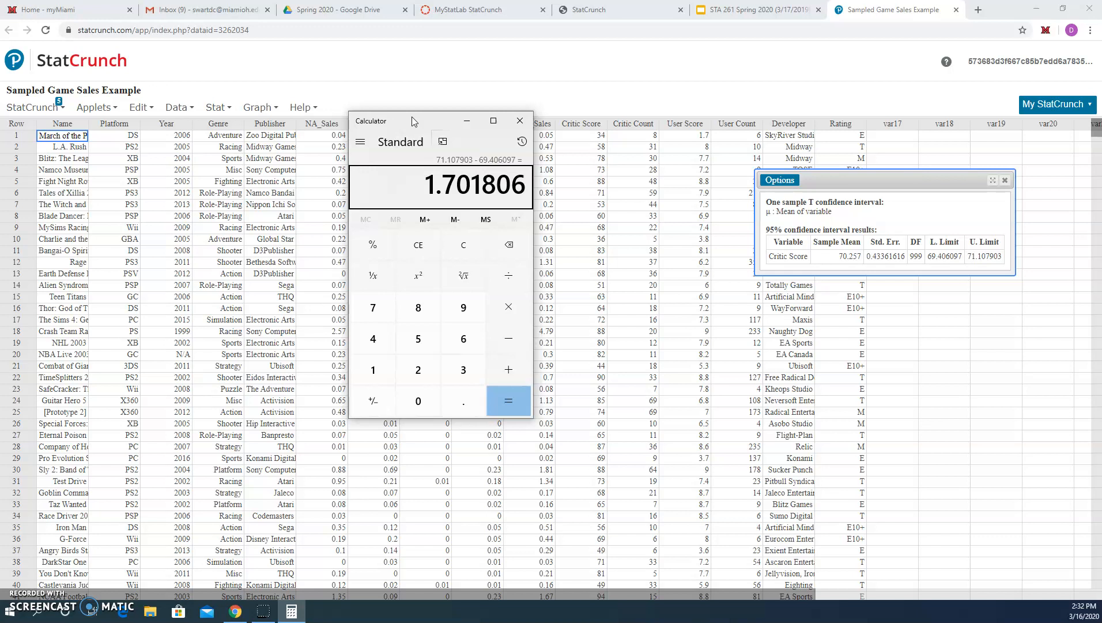
pyautogui.write('/2')
pyautogui.press('Return')
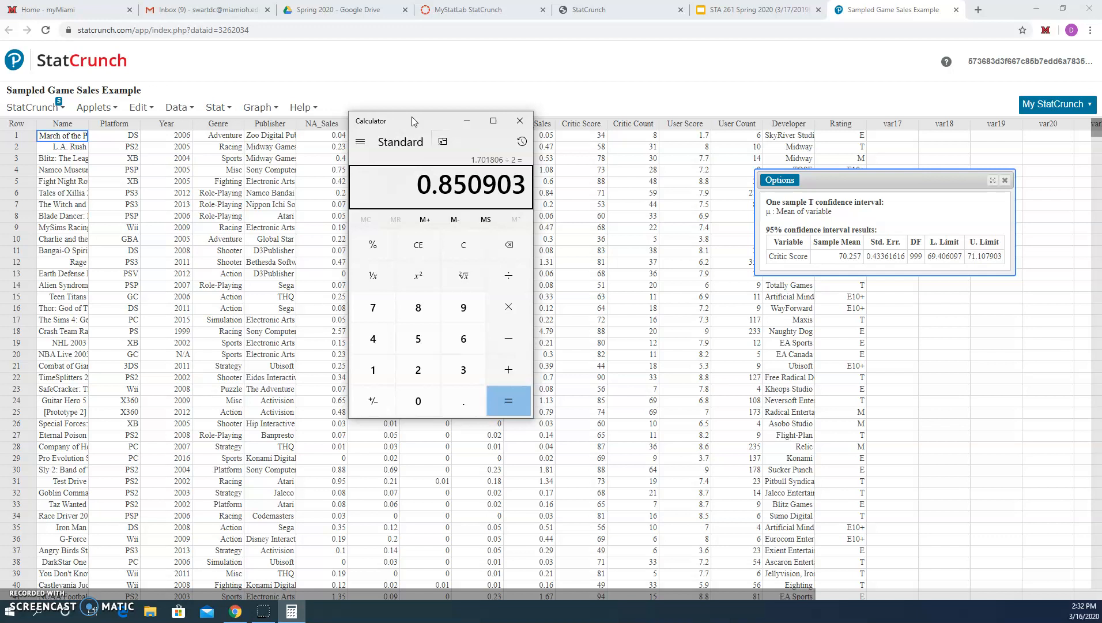
# - Open the one-sample Z Stats Width/Sample Size tool and move its window beside the data
pyautogui.click(404, 92)
pyautogui.click(219, 107)
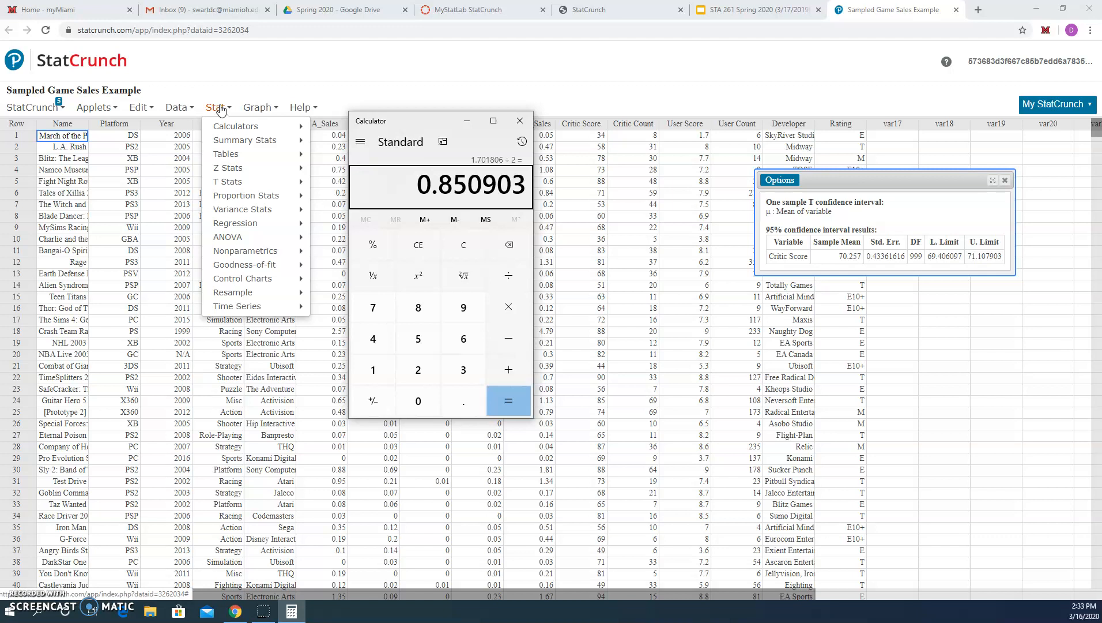
pyautogui.moveTo(232, 167)
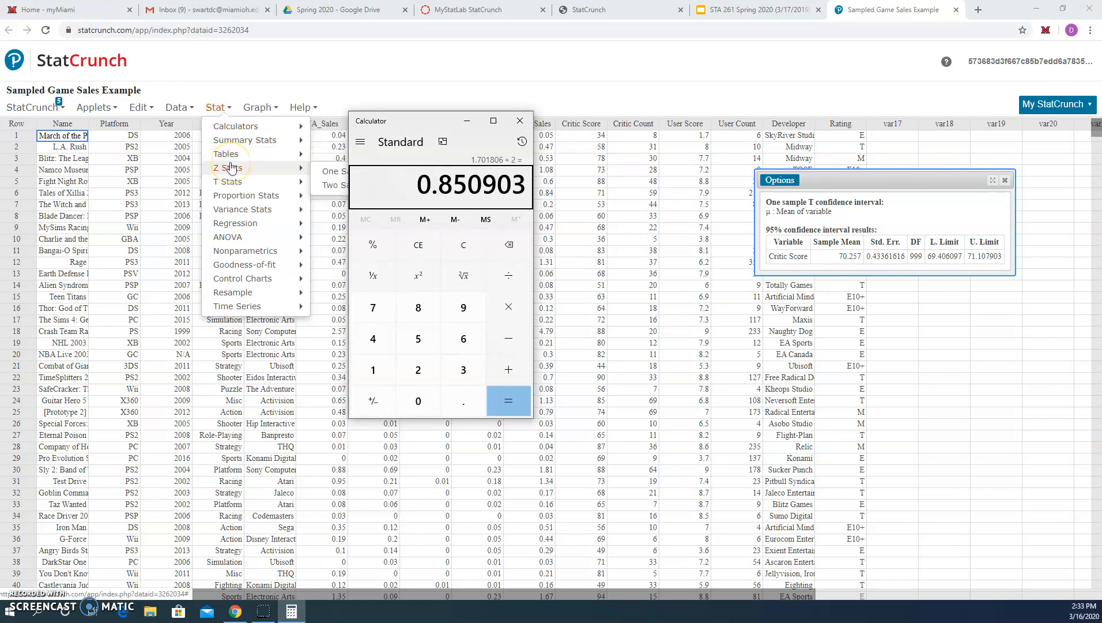
pyautogui.click(467, 120)
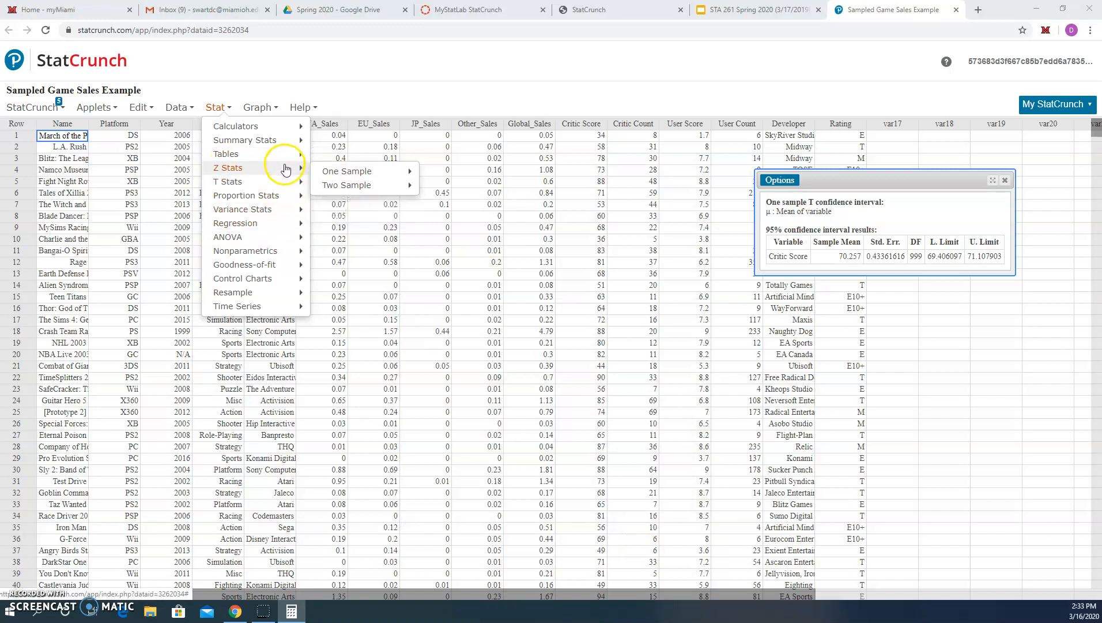
pyautogui.moveTo(330, 175)
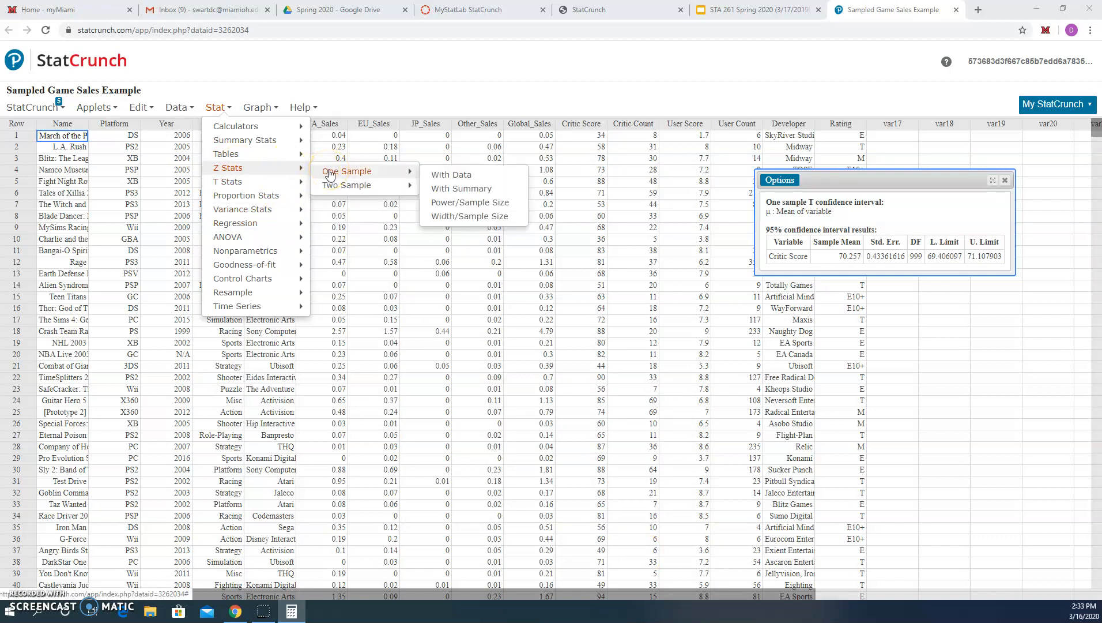
pyautogui.click(458, 217)
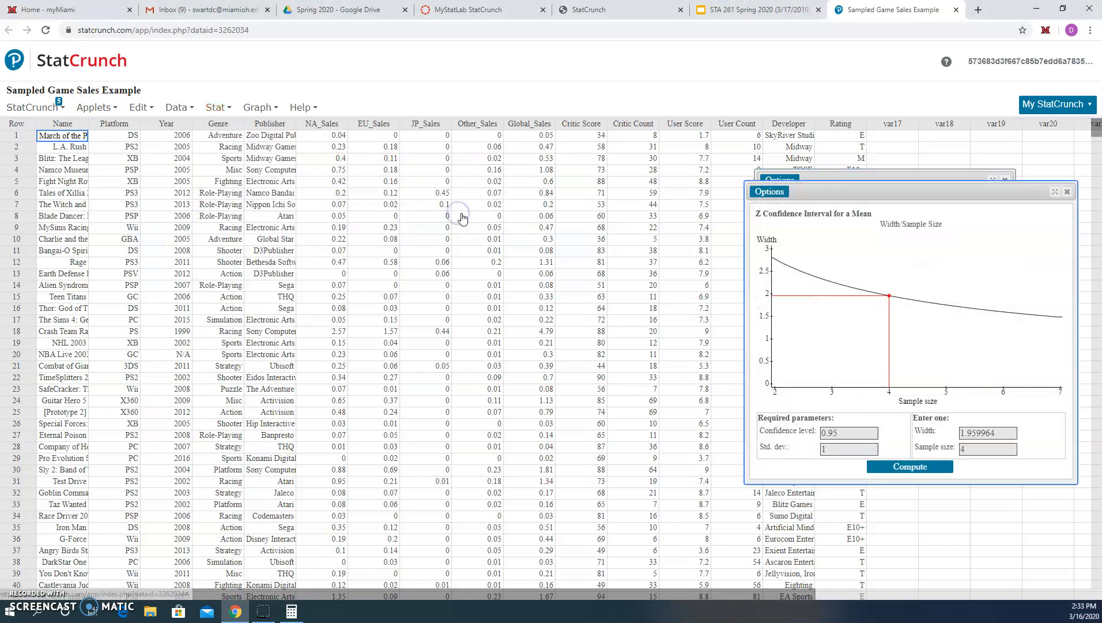
pyautogui.moveTo(815, 197); pyautogui.dragTo(500, 146)
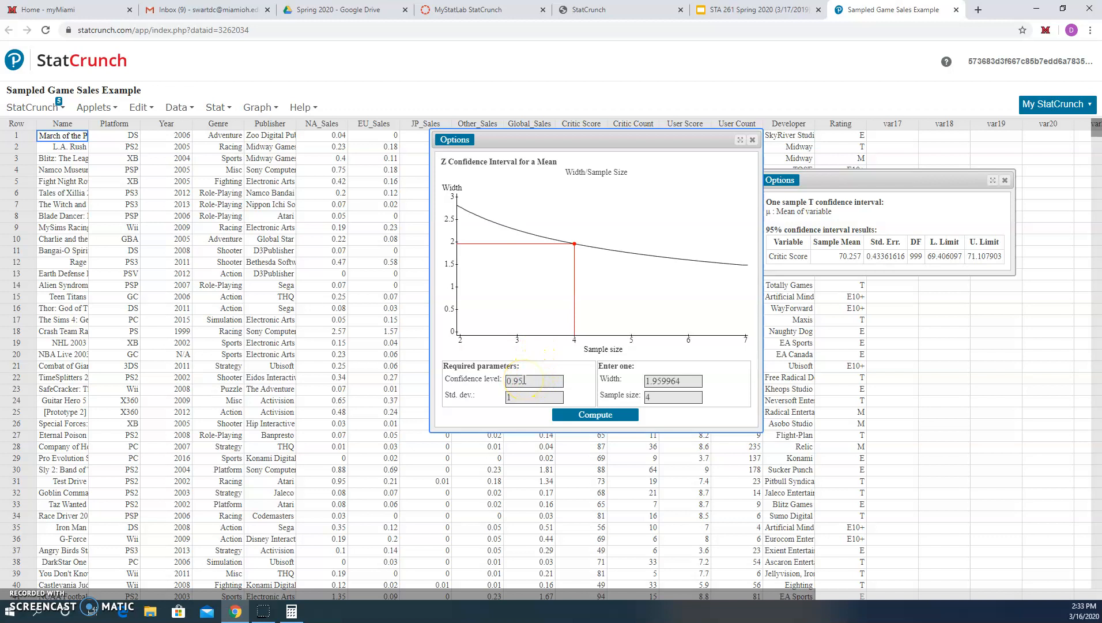
pyautogui.click(524, 398)
pyautogui.click(657, 380)
pyautogui.moveTo(525, 133); pyautogui.dragTo(471, 169)
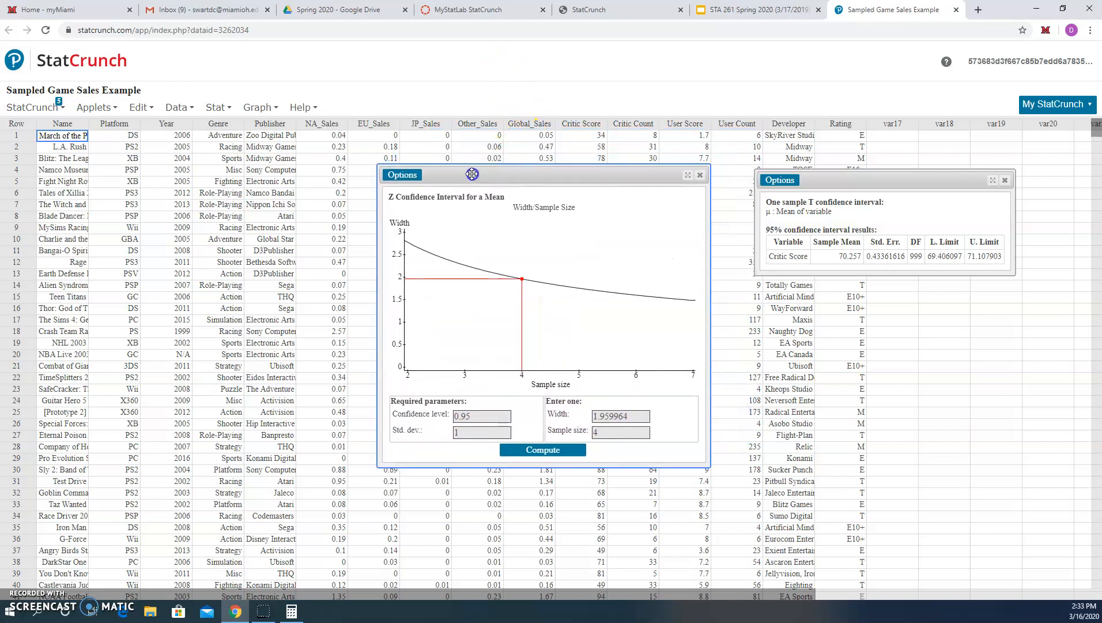
# - Compute the standard deviation of Critic Score with Summary Stats and move the result window aside
pyautogui.click(213, 107)
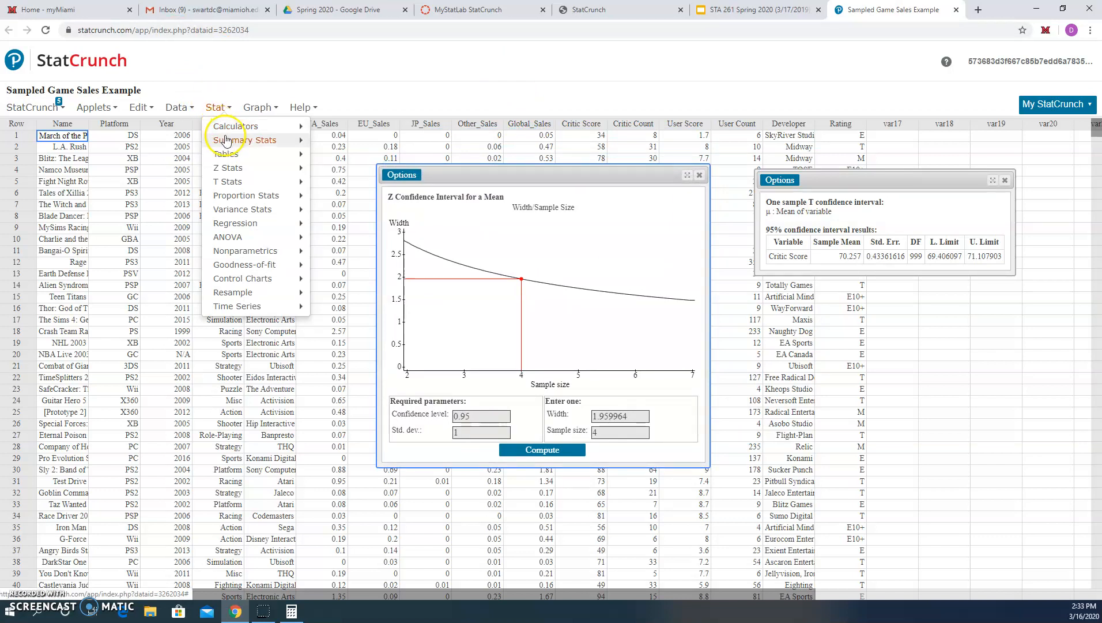
pyautogui.click(293, 144)
pyautogui.click(331, 143)
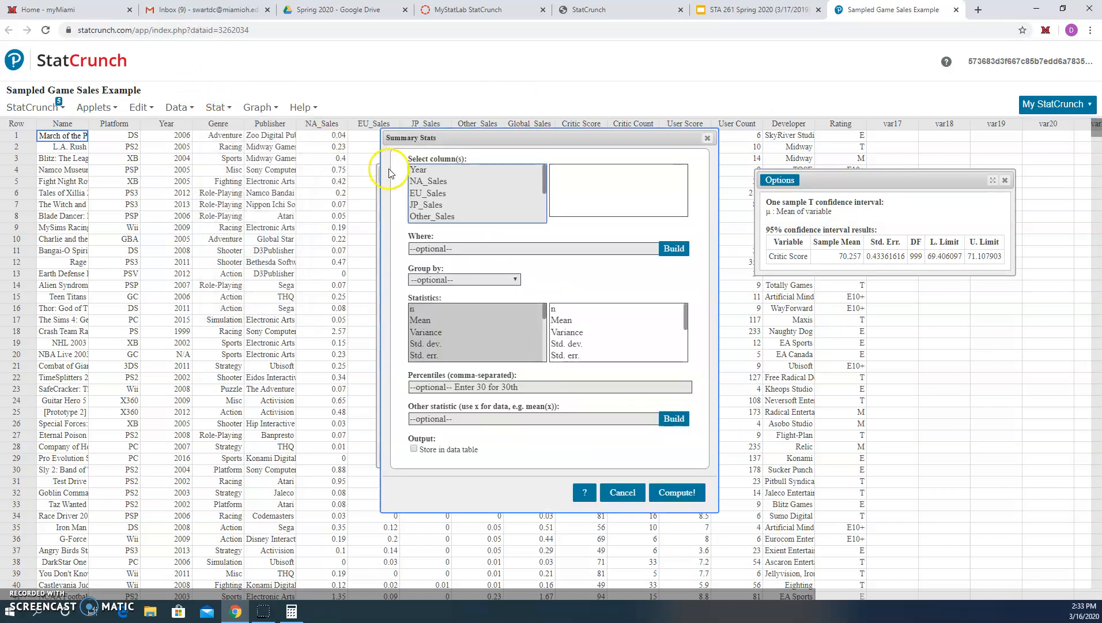
pyautogui.scroll(-2, 424, 196)
pyautogui.click(430, 182)
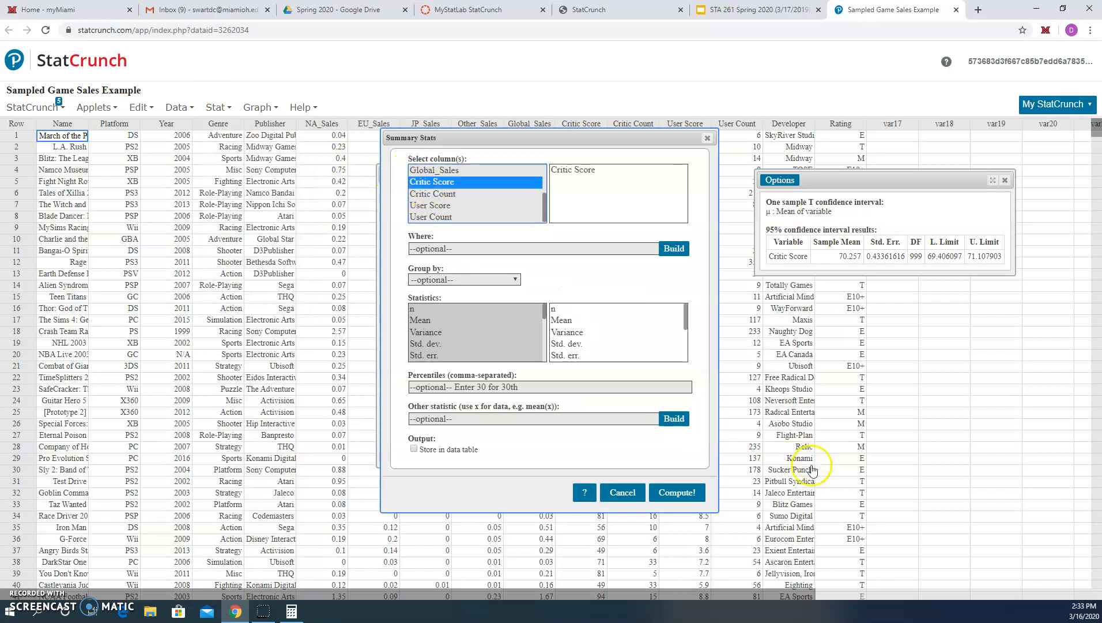
pyautogui.click(485, 344)
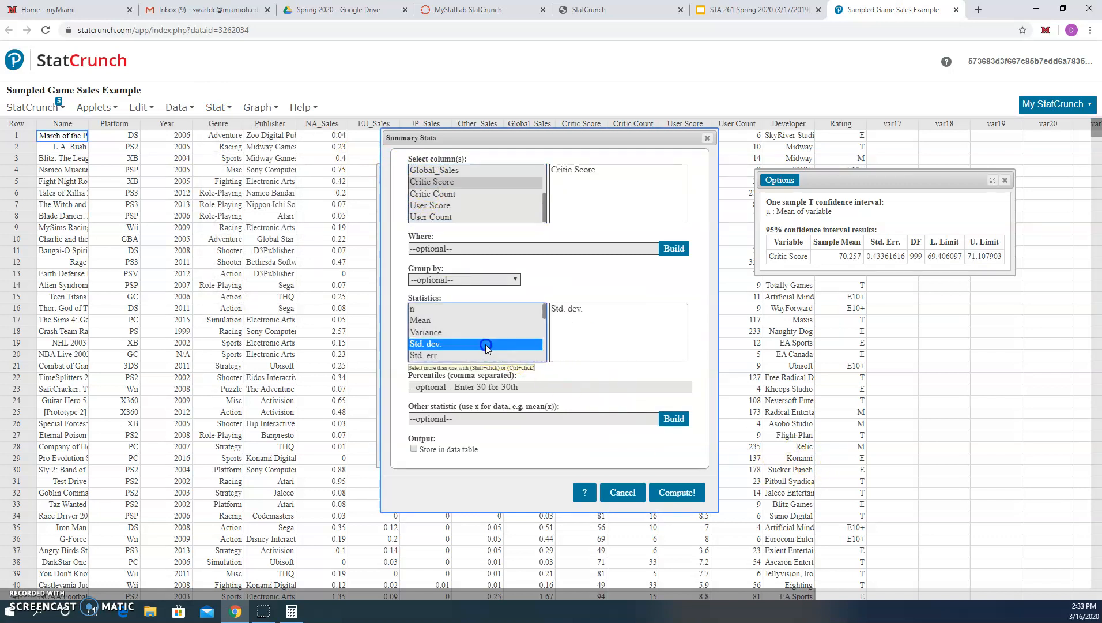
pyautogui.click(677, 492)
pyautogui.moveTo(956, 200); pyautogui.dragTo(271, 205)
# - Set the standard deviation to 13.71 and the width to 1, then compute the required sample size
pyautogui.doubleClick(468, 433)
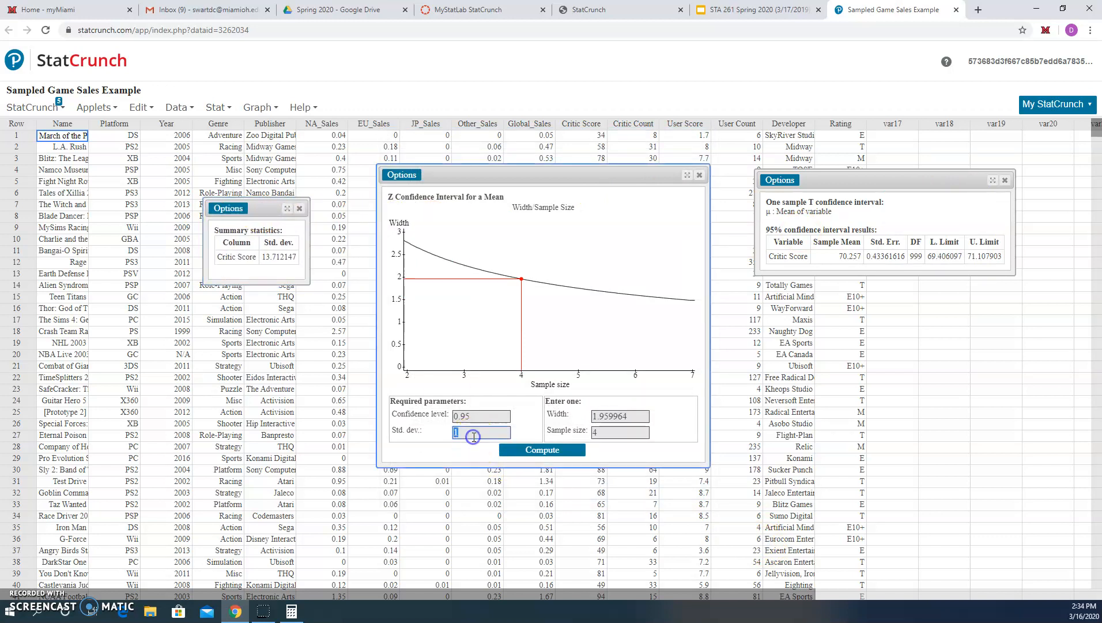
pyautogui.write('13')
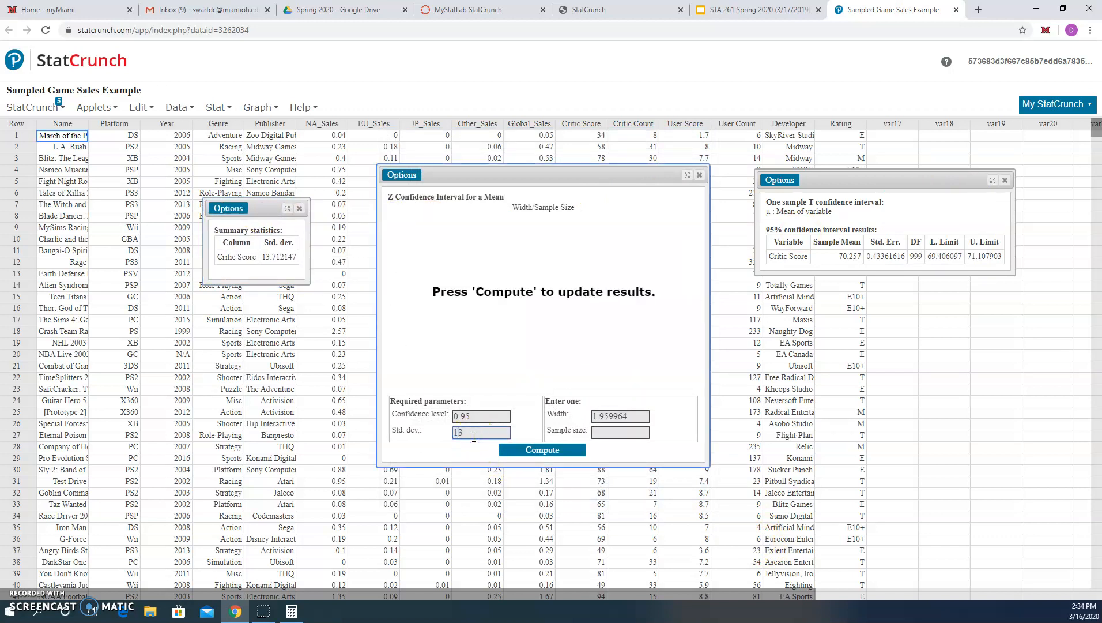
pyautogui.write('.71')
pyautogui.click(466, 415)
pyautogui.doubleClick(629, 417)
pyautogui.write('1')
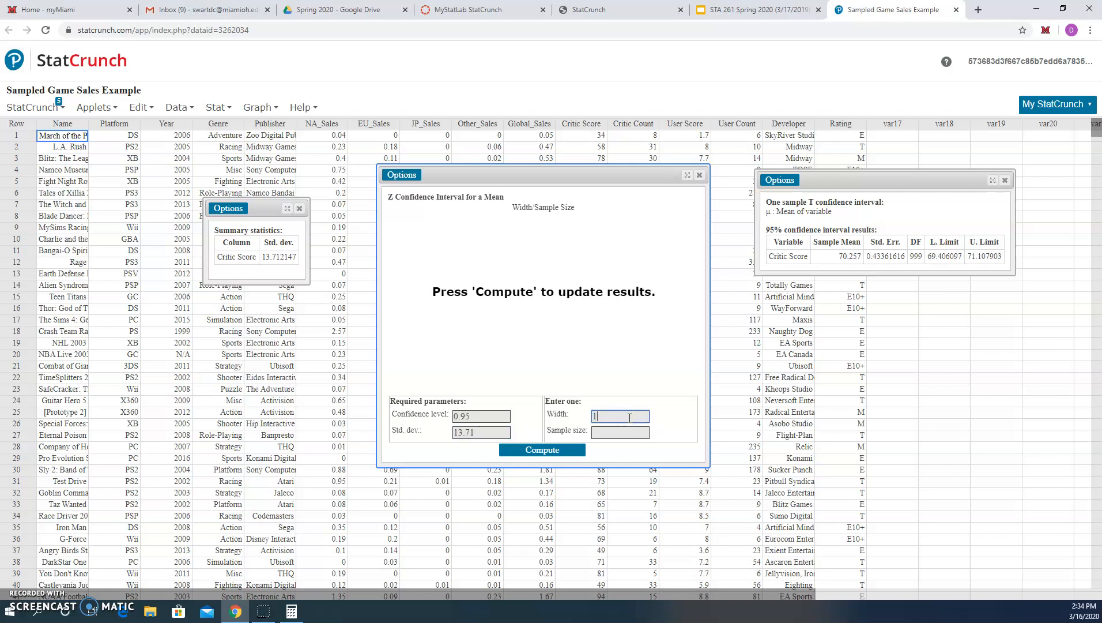
pyautogui.click(558, 454)
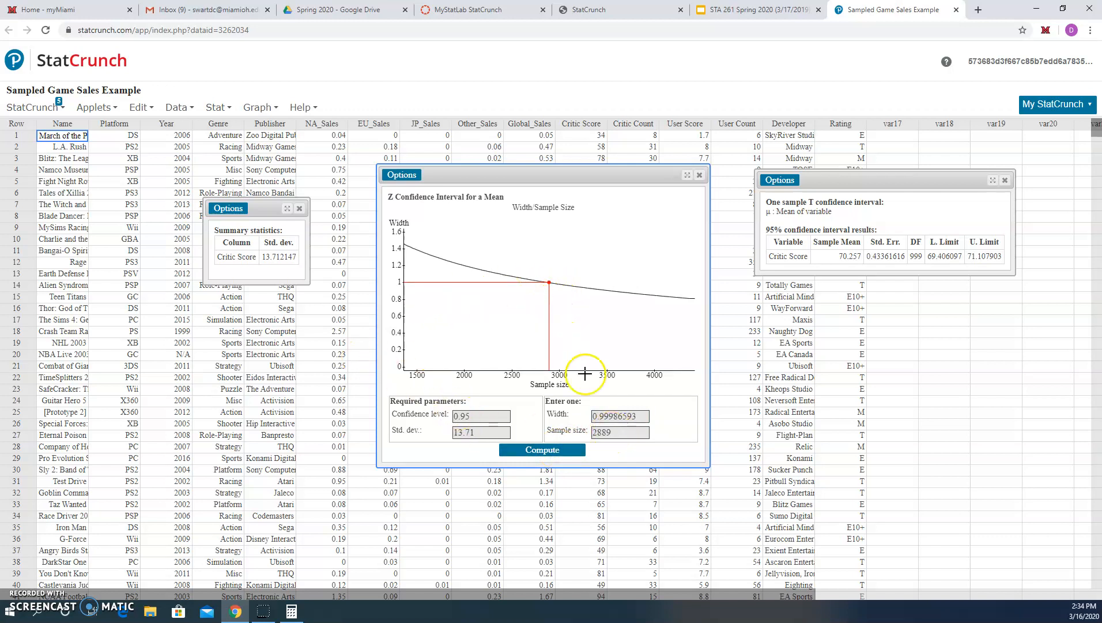
# - Examine the computed sample size value
pyautogui.click(621, 427)
pyautogui.click(620, 432)
pyautogui.click(607, 435)
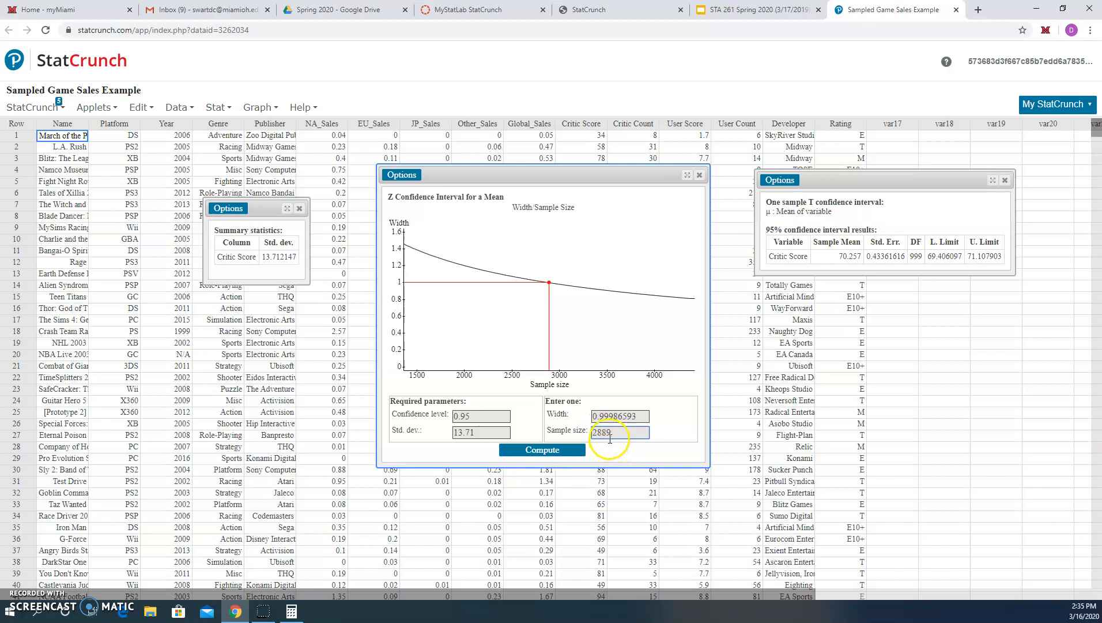